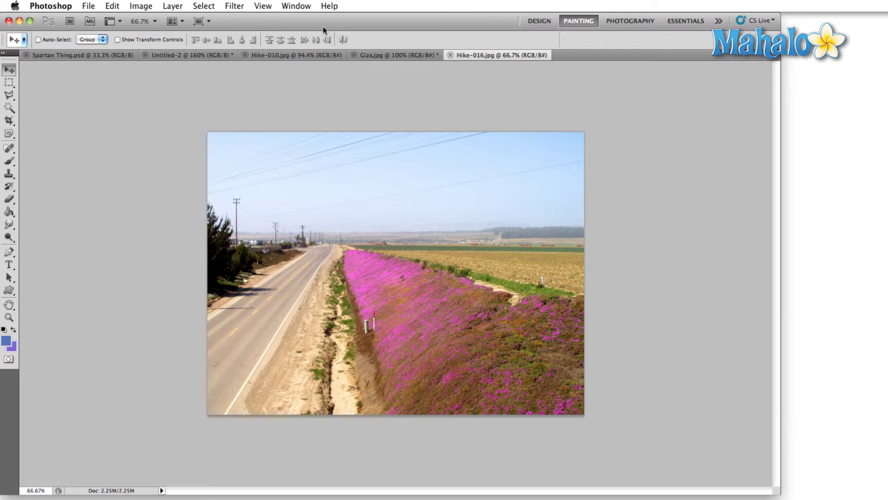
Open the Info panel from the Window menu beside the hiking photo
left_click(295, 6)
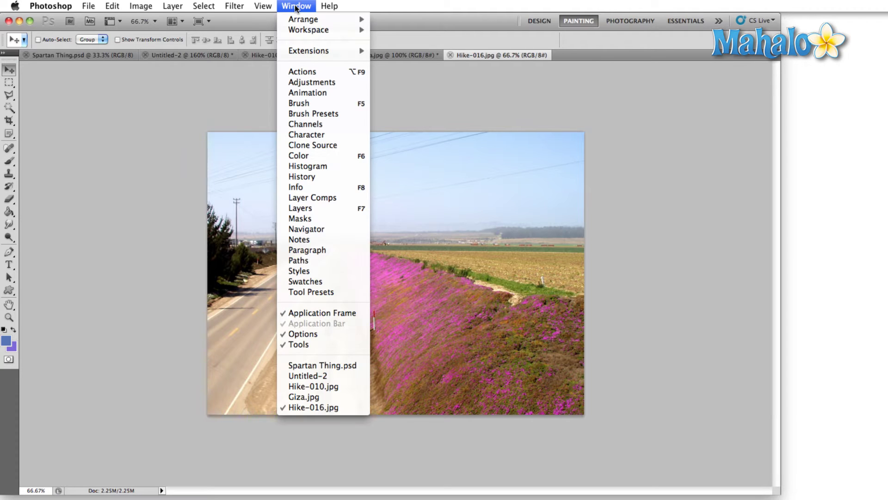
left_click(359, 189)
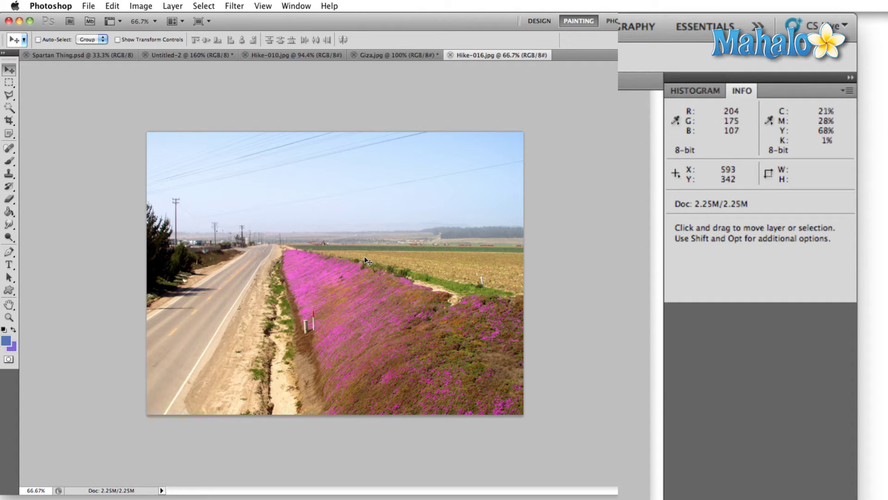
Open the recent Mahalo Web.png layout from File > Open Recent as a new document
left_click(88, 6)
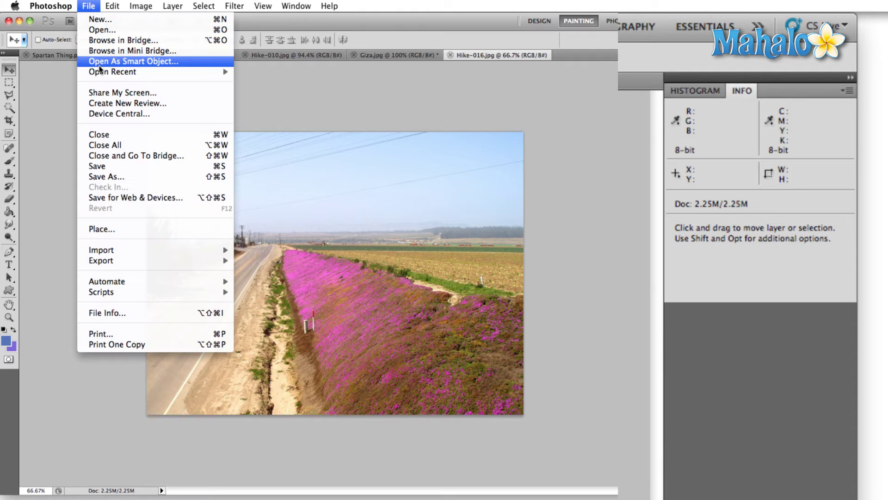
mouse_move(100, 71)
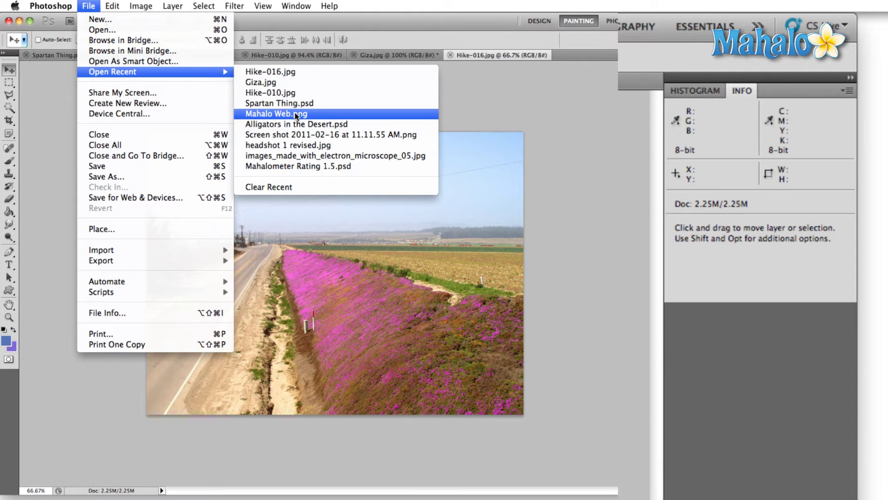
left_click(267, 114)
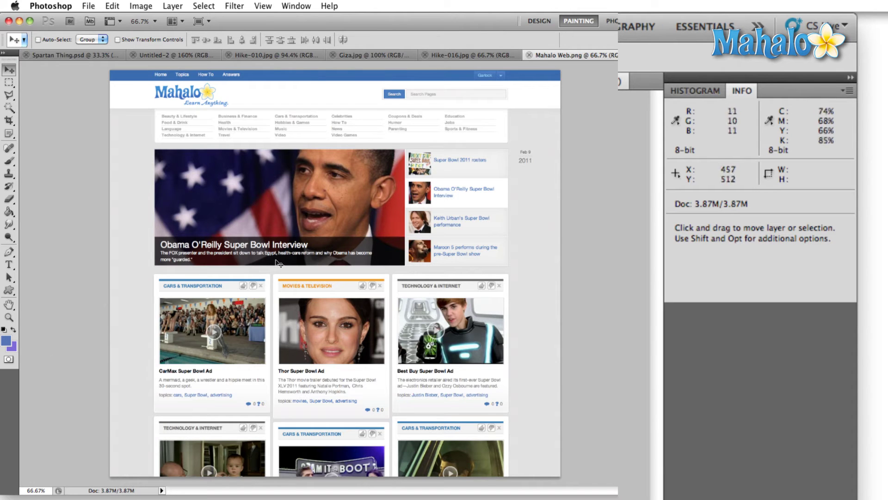
left_click(14, 82)
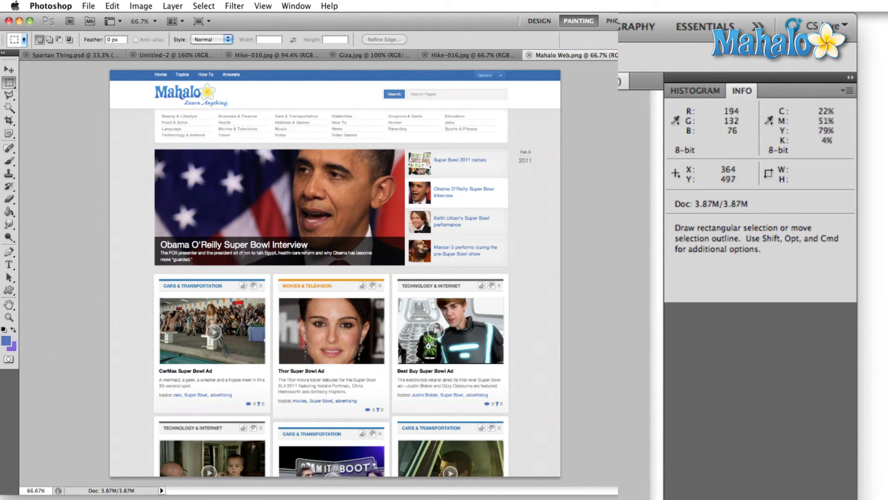
Clear the cards right of the first column and measure the CarMax photo at 285 × 175 px
left_click_drag(272, 269, 561, 477)
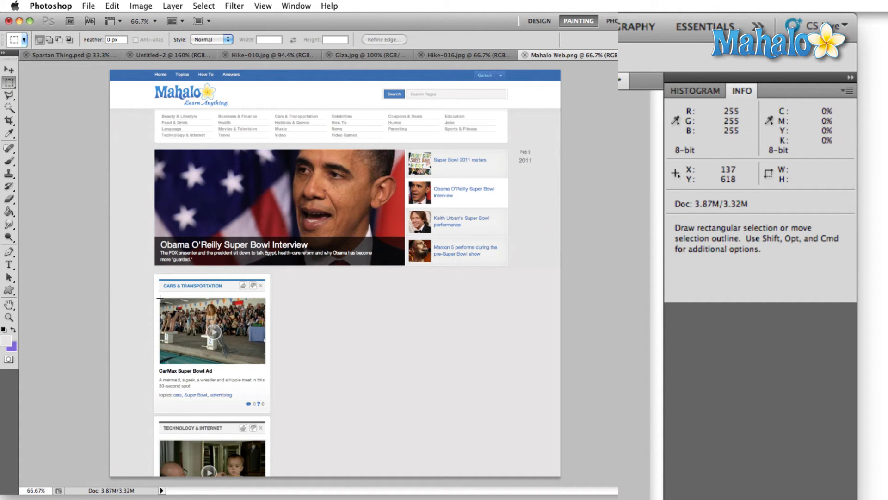
left_click_drag(159, 298, 264, 363)
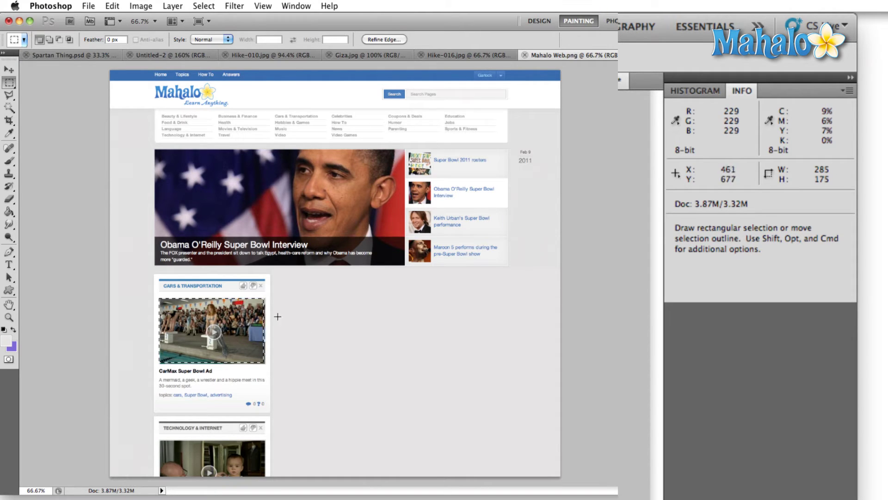
left_click(296, 299)
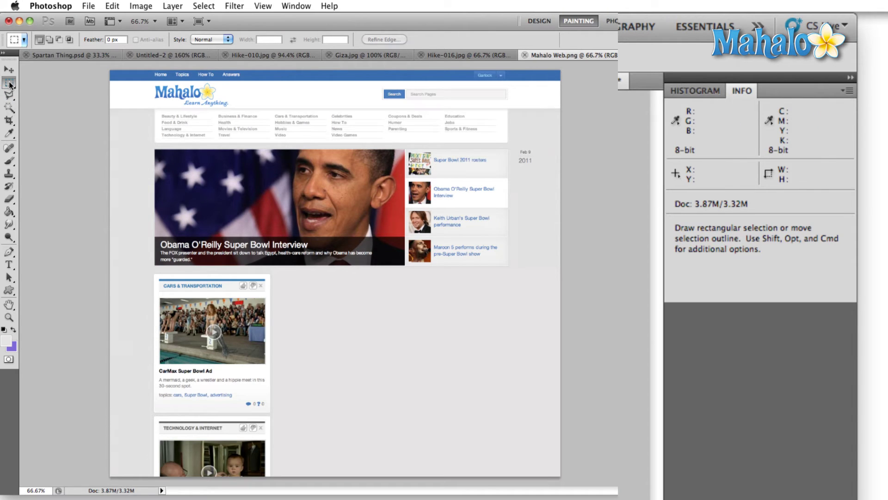
Set a Fixed Size 285 × 175 px marquee and place it beside the CarMax card
left_click(228, 41)
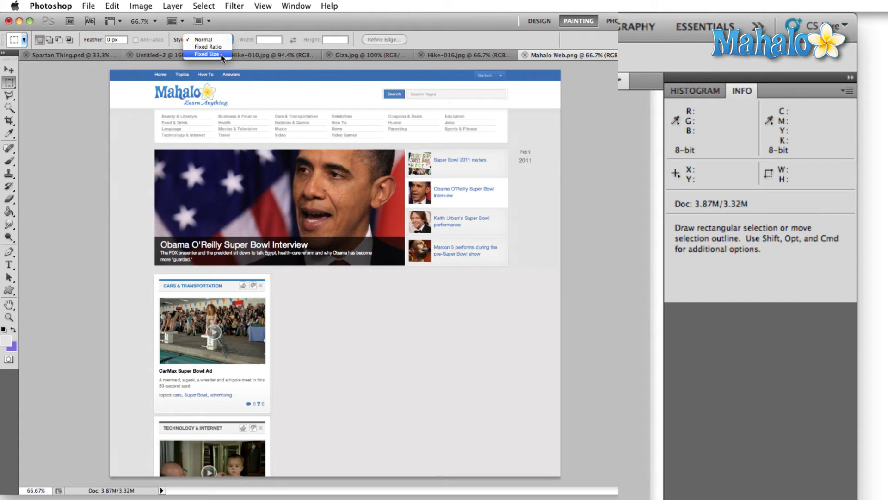
left_click(220, 54)
type("285")
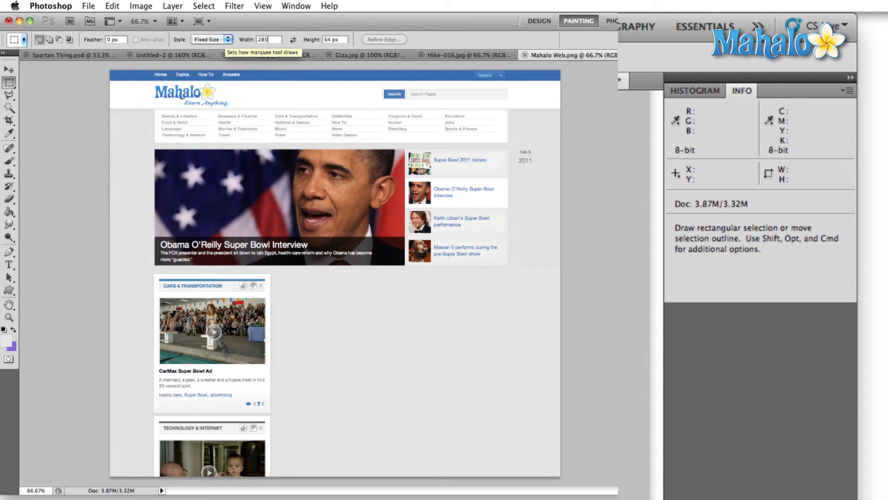
key("Tab")
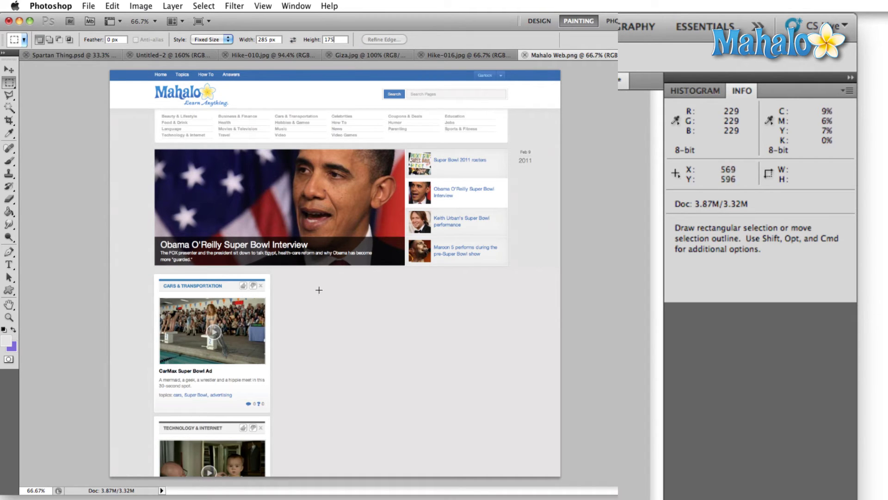
left_click(315, 307)
key("super+d")
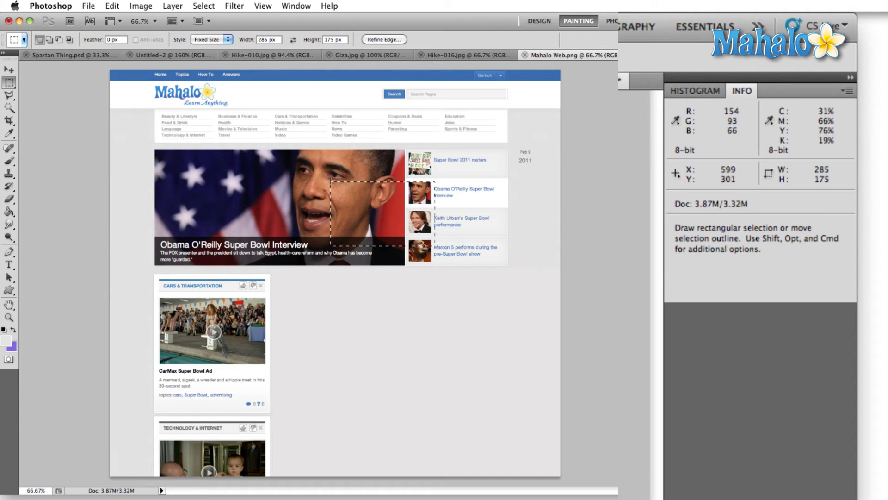
left_click(341, 389)
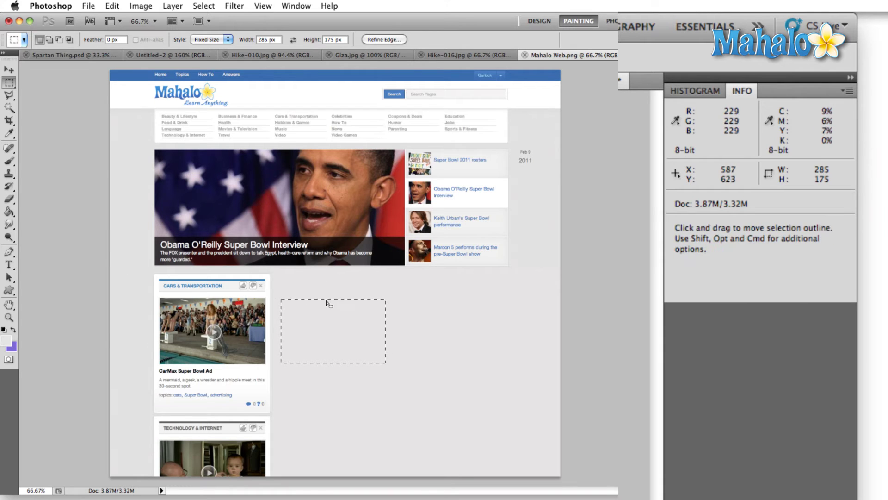
left_click(13, 330)
Fill the selection with purple, then place and fill a matching second box to its right
key("g")
left_click(300, 315)
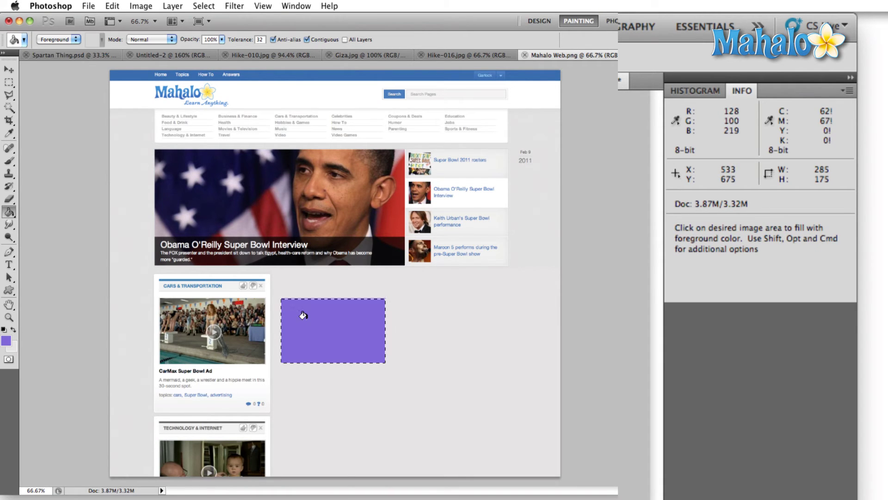
key("m")
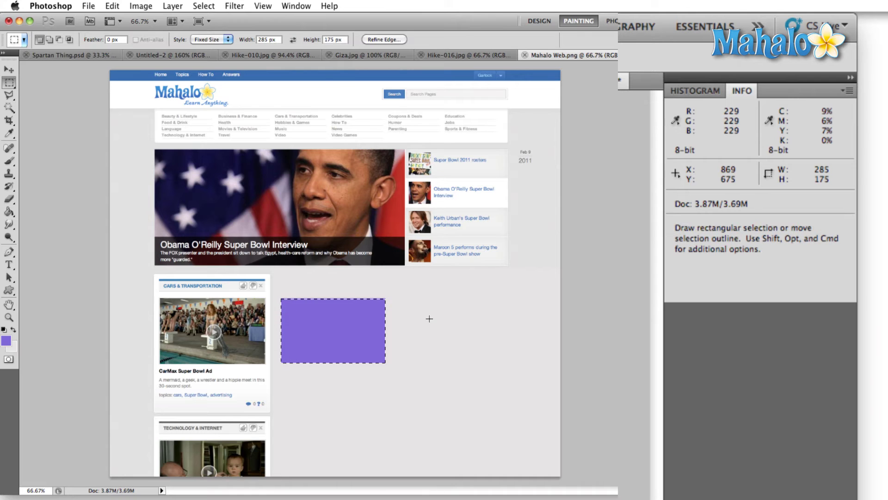
left_click(397, 297)
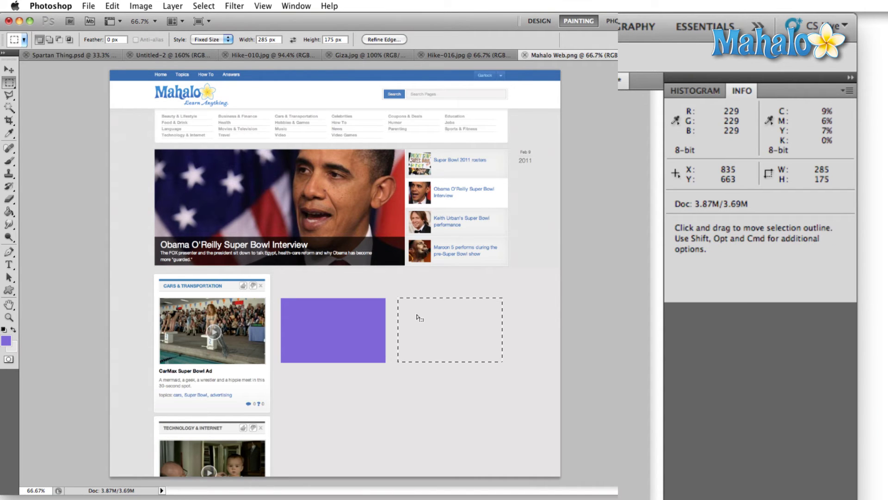
key("g")
left_click(411, 312)
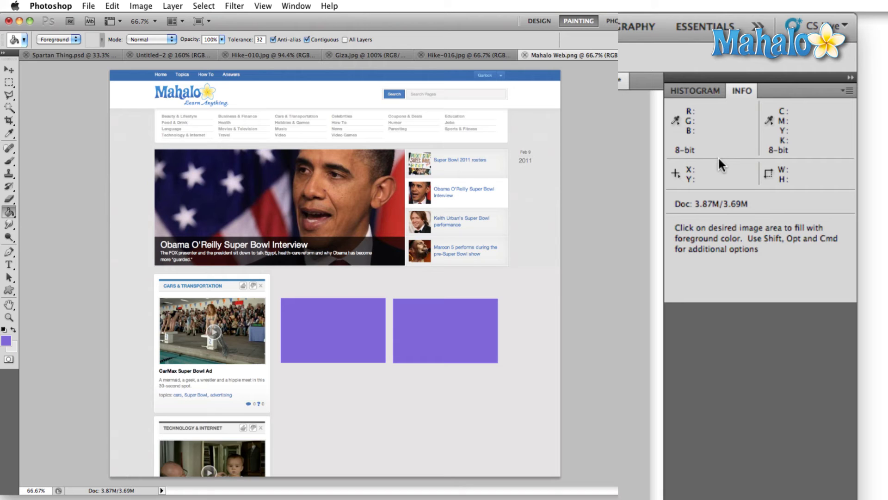
left_click(675, 175)
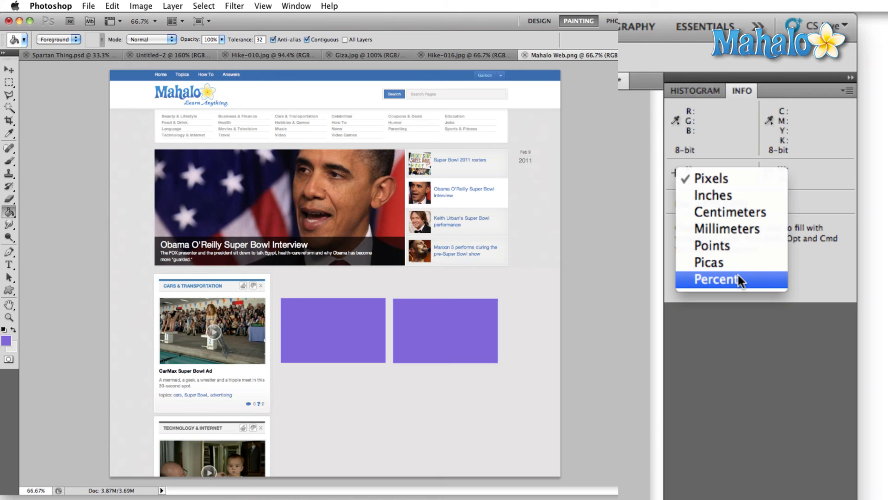
Switch the Info panel's X/Y position units from pixels to centimeters
left_click(729, 211)
left_click(675, 172)
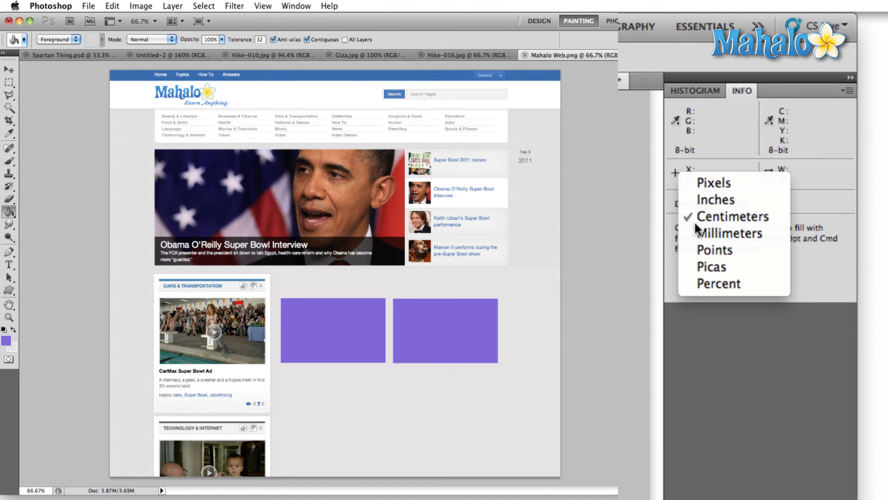
left_click(694, 219)
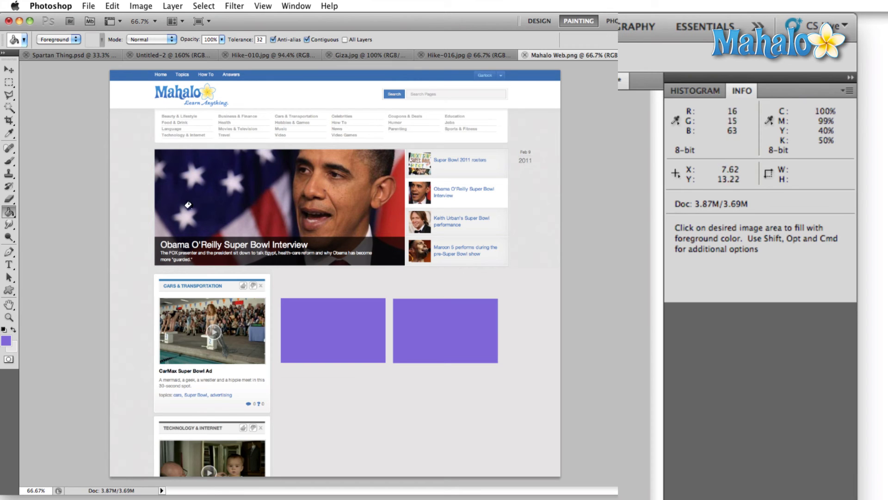
key("m")
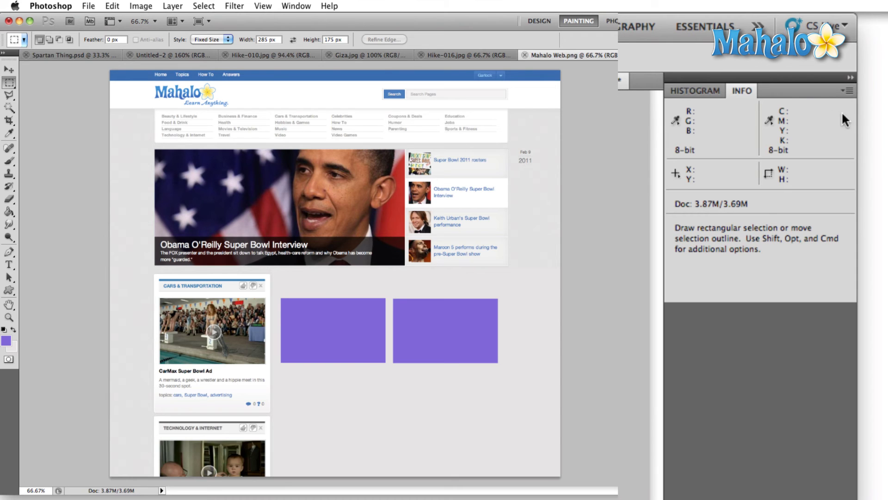
Set the Info panel's first colour readout to Lab Color
left_click(678, 124)
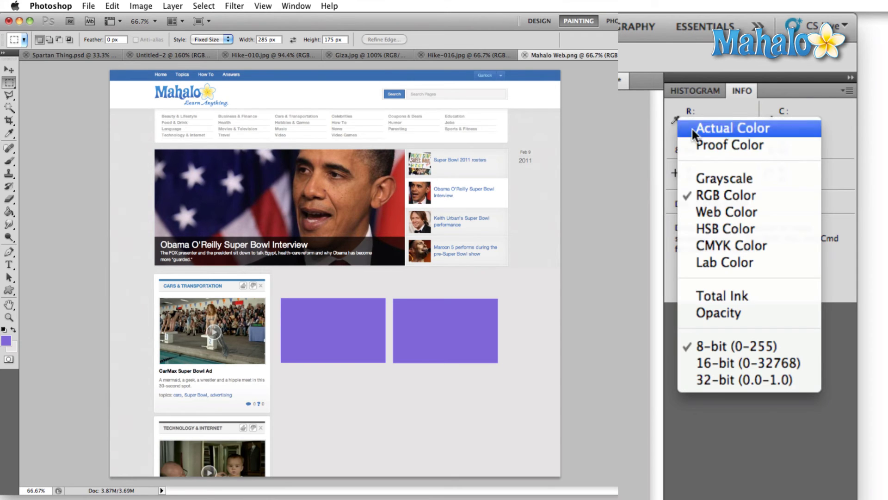
left_click(714, 260)
left_click(769, 122)
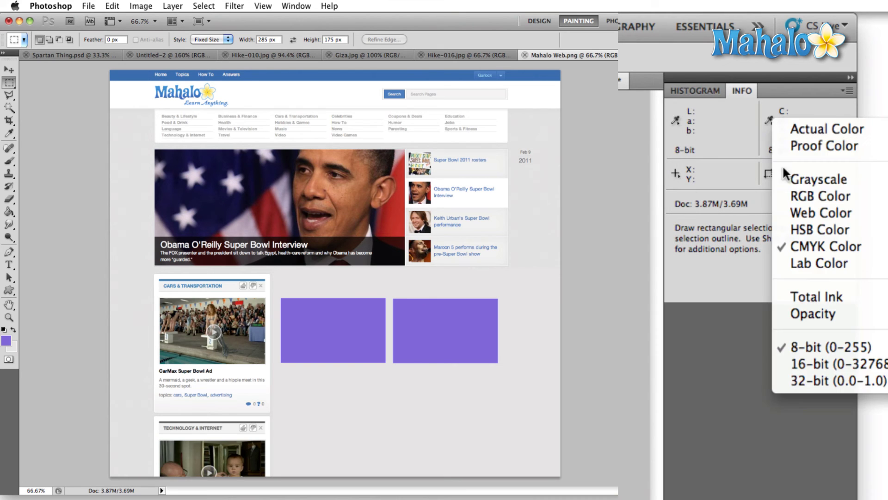